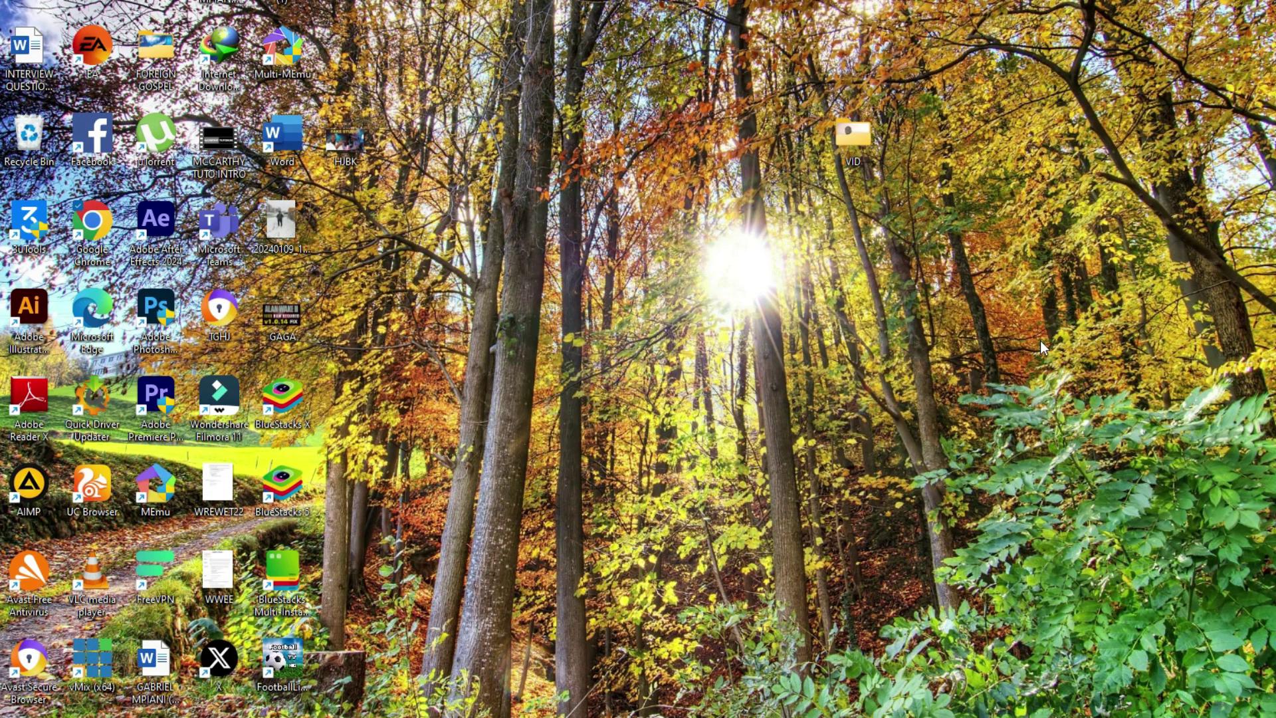
{"action": "double_click", "coordinate": [846, 140]}
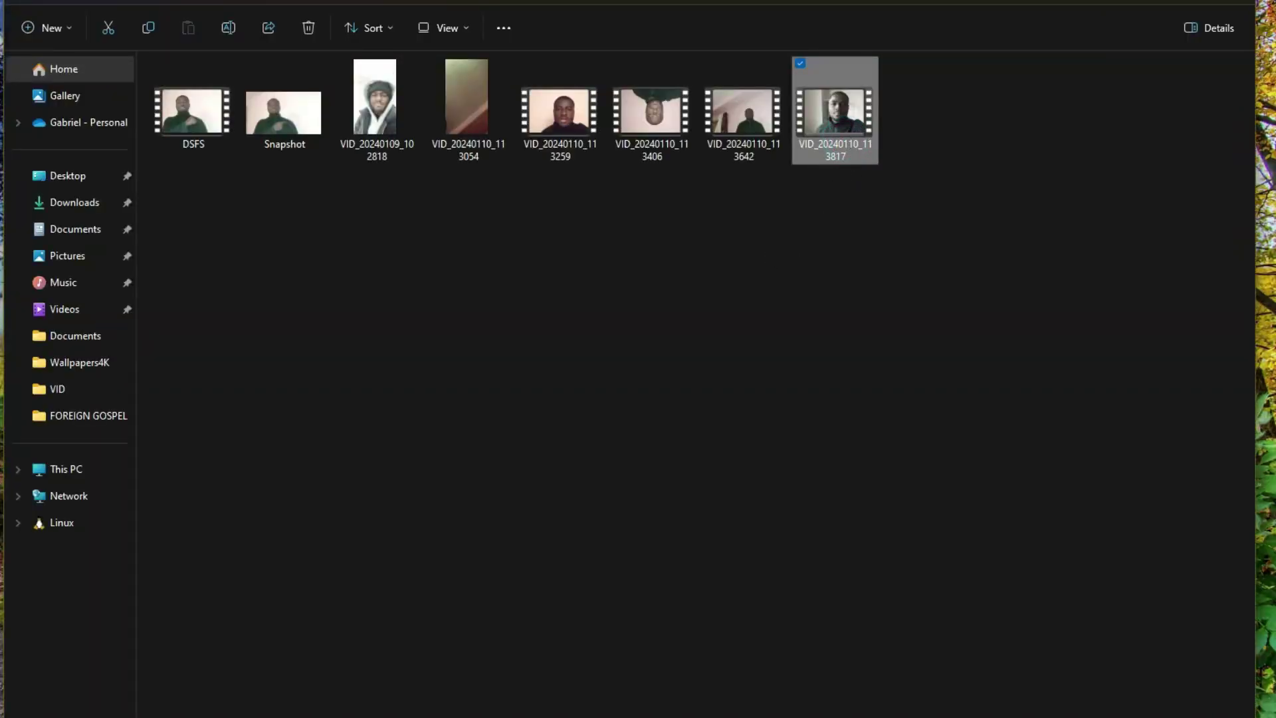
{"action": "key", "text": "alt+F4"}
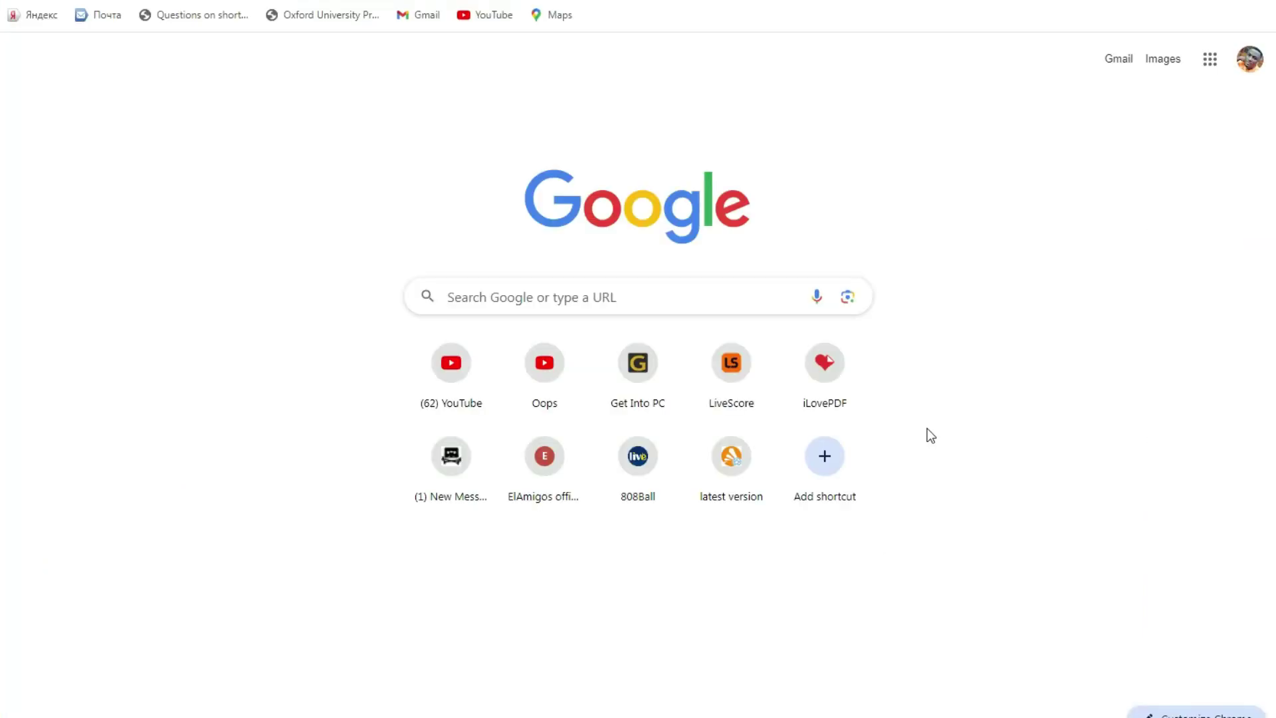
- Run the 'freepik - Google Search' suggestion from the omnibox and open the Freepik result
{"action": "left_click", "coordinate": [892, 3]}
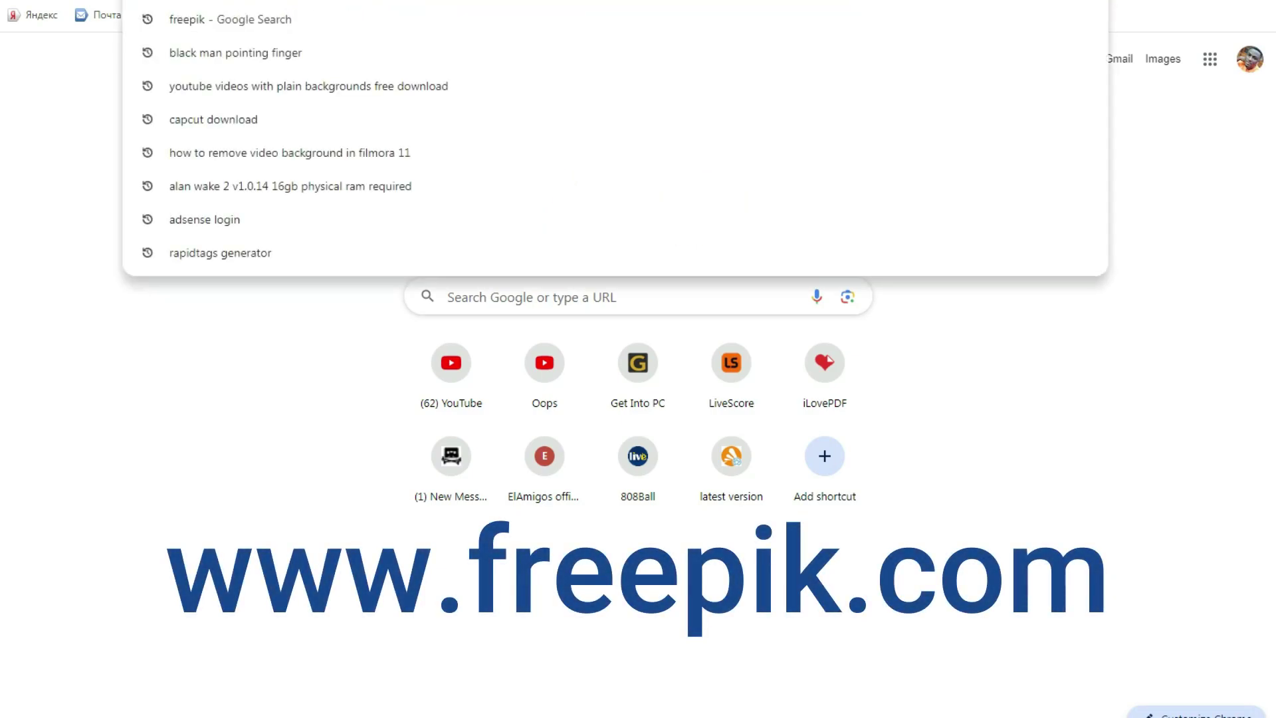
{"action": "left_click", "coordinate": [502, 29]}
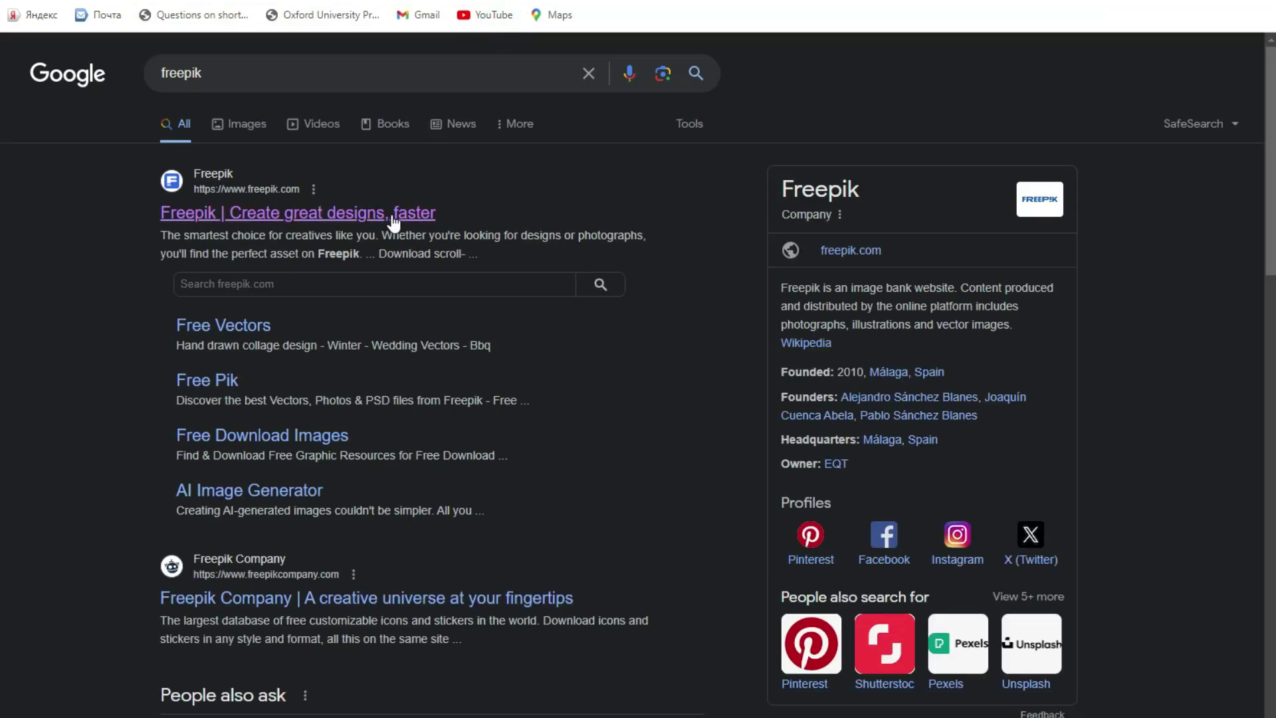
{"action": "left_click", "coordinate": [392, 213]}
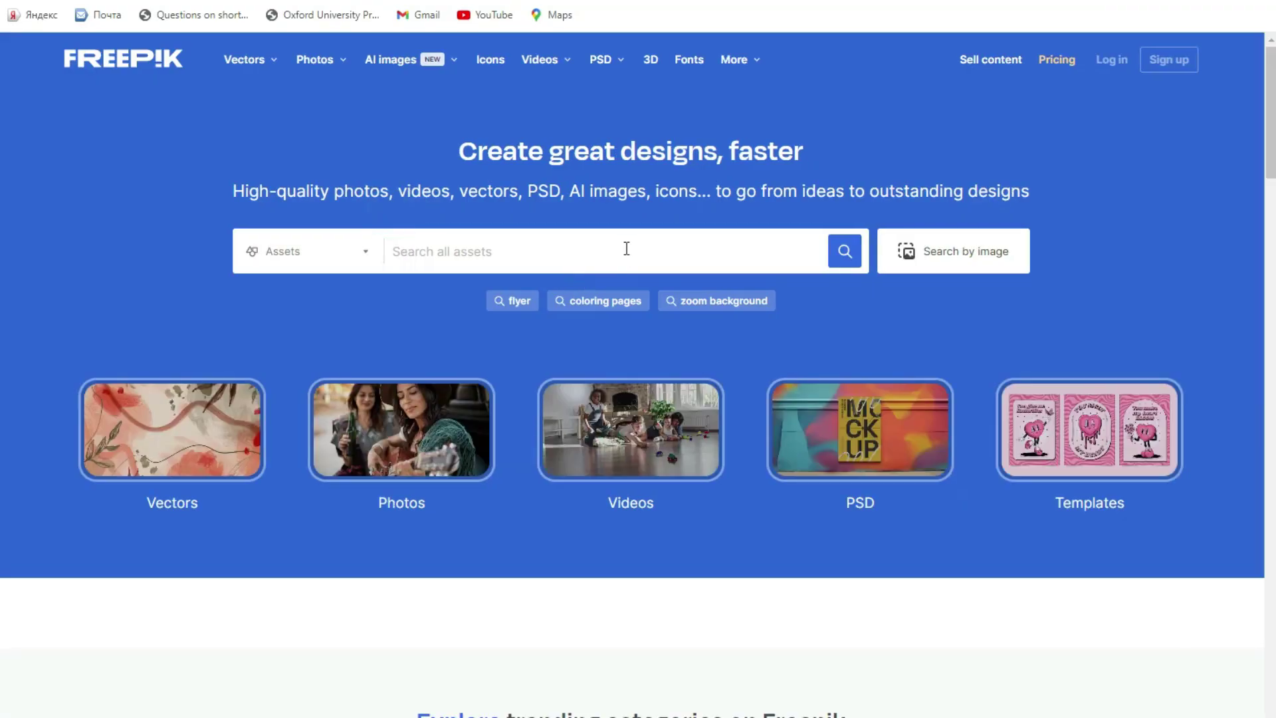
- Search Freepik for 'YOUTUBE STUDIO BACKGROUND', bringing up about 100k image results
{"action": "left_click", "coordinate": [626, 249]}
{"action": "left_click", "coordinate": [626, 248]}
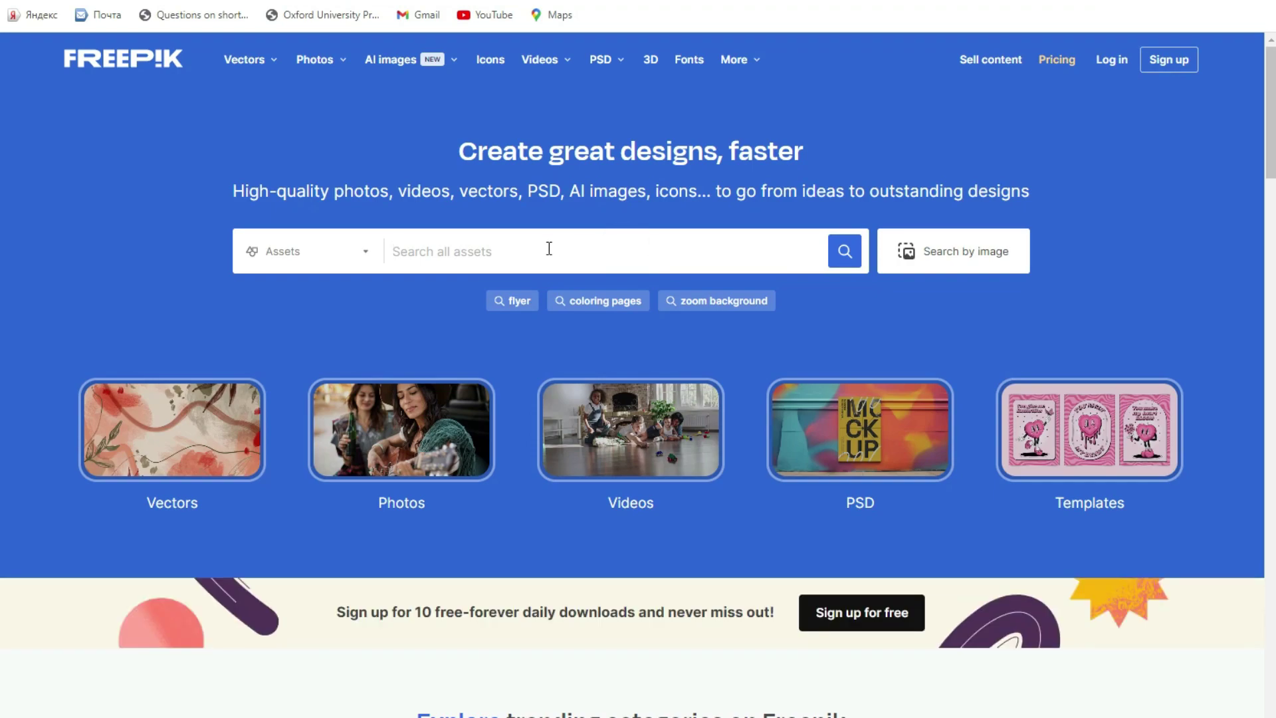
{"action": "left_click", "coordinate": [466, 259]}
{"action": "type", "text": "YOUTUBE STUDIO BAC"}
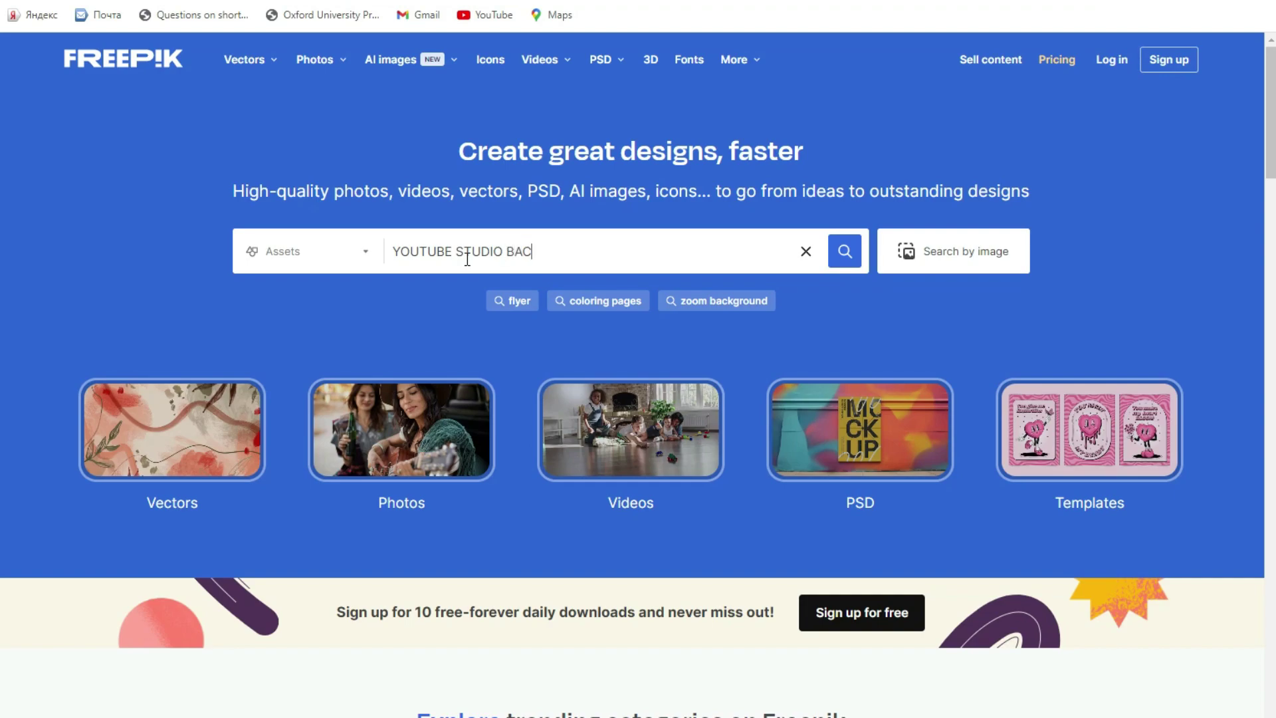
{"action": "type", "text": "KGROUND"}
{"action": "key", "text": "Return"}
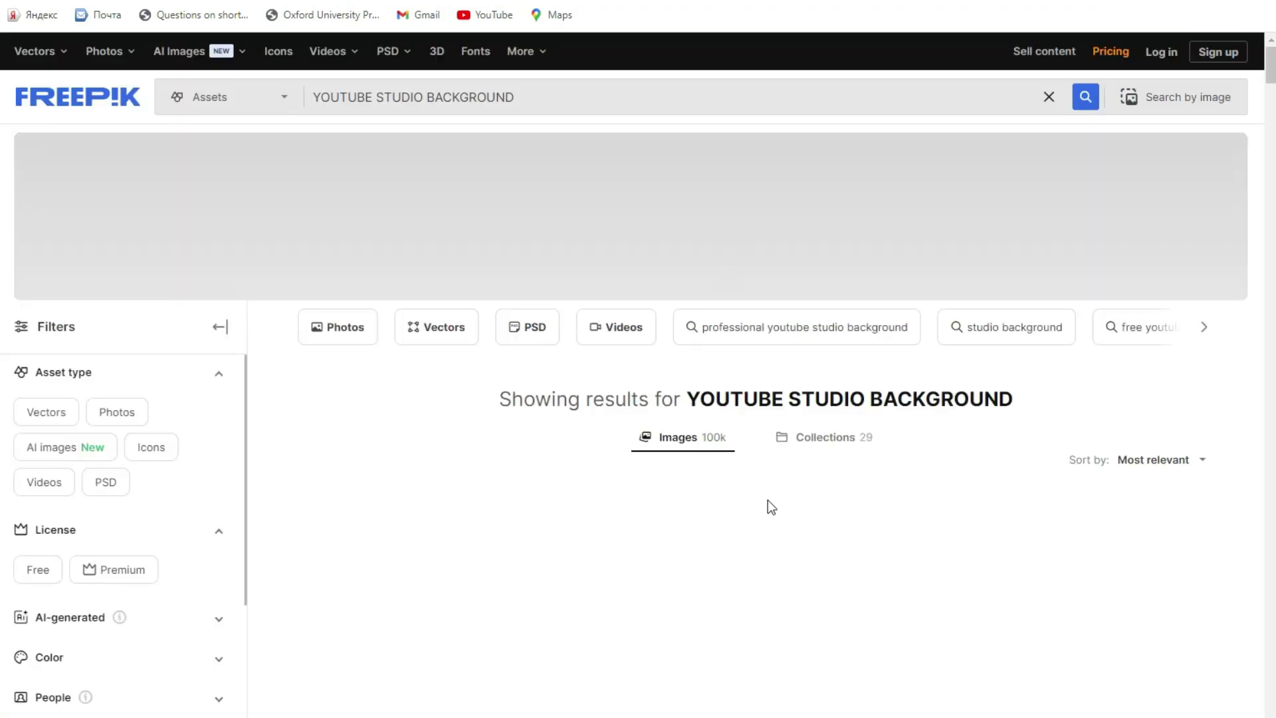
- Browse the studio background results, then restore the CapCut editor with project 0110
{"action": "scroll", "coordinate": [767, 500], "scroll_direction": "down", "scroll_amount": 3}
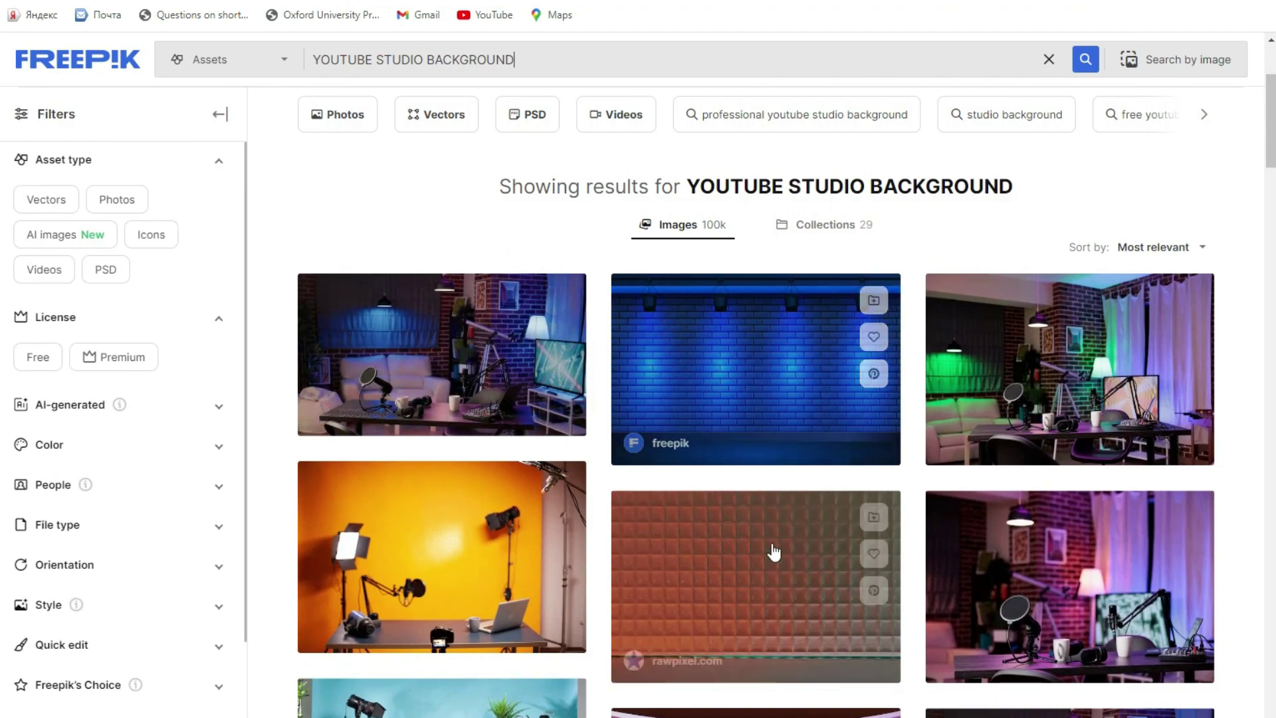
{"action": "scroll", "coordinate": [704, 604], "scroll_direction": "down", "scroll_amount": 4}
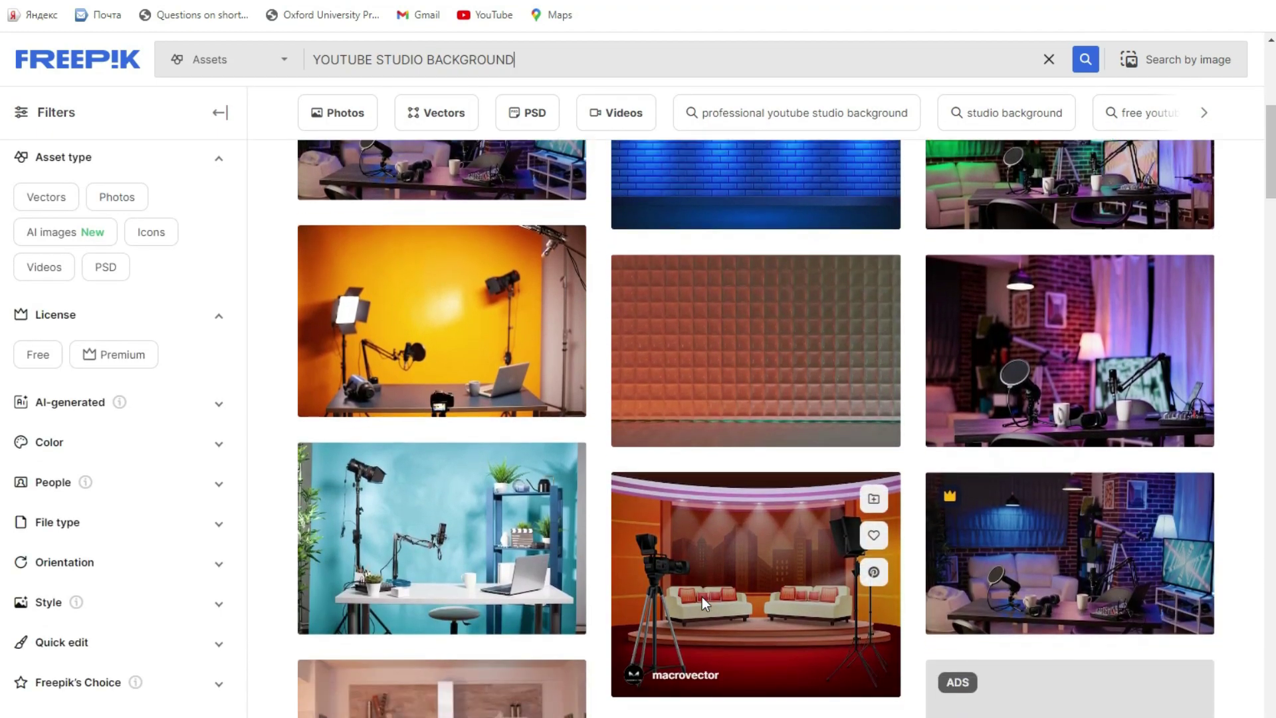
{"action": "scroll", "coordinate": [701, 597], "scroll_direction": "down", "scroll_amount": 5}
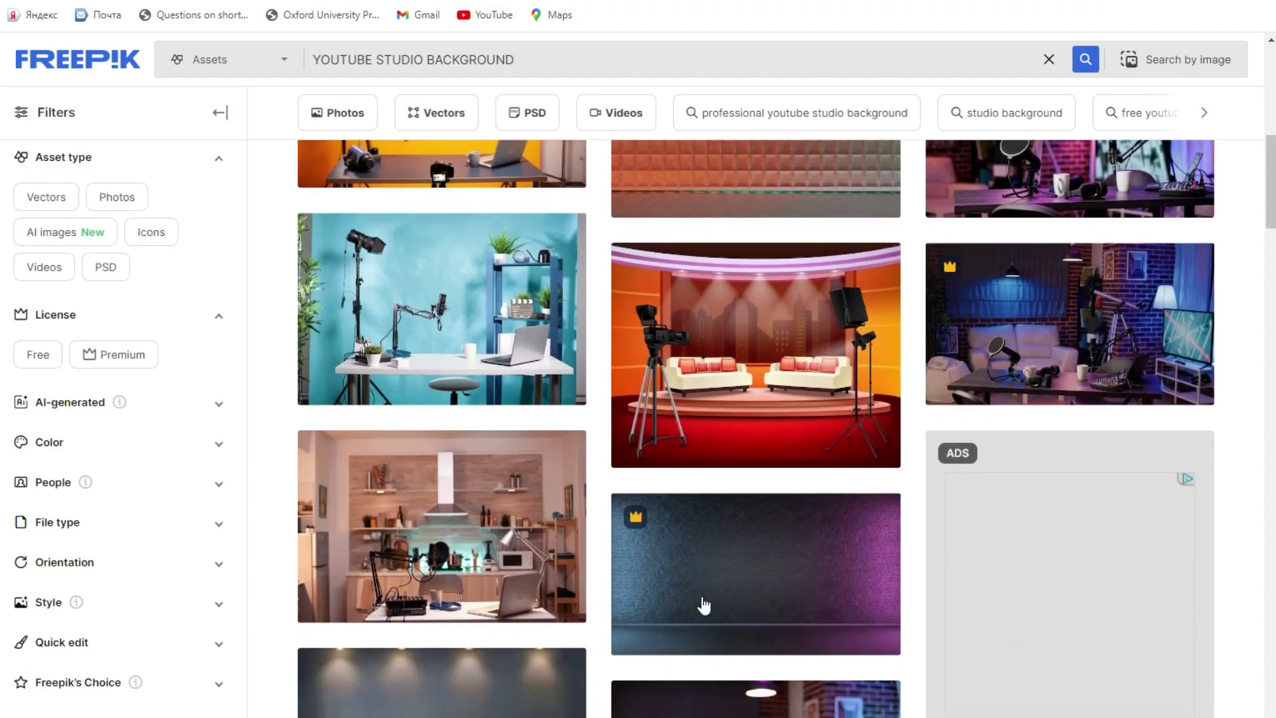
{"action": "scroll", "coordinate": [570, 399], "scroll_direction": "up", "scroll_amount": 15}
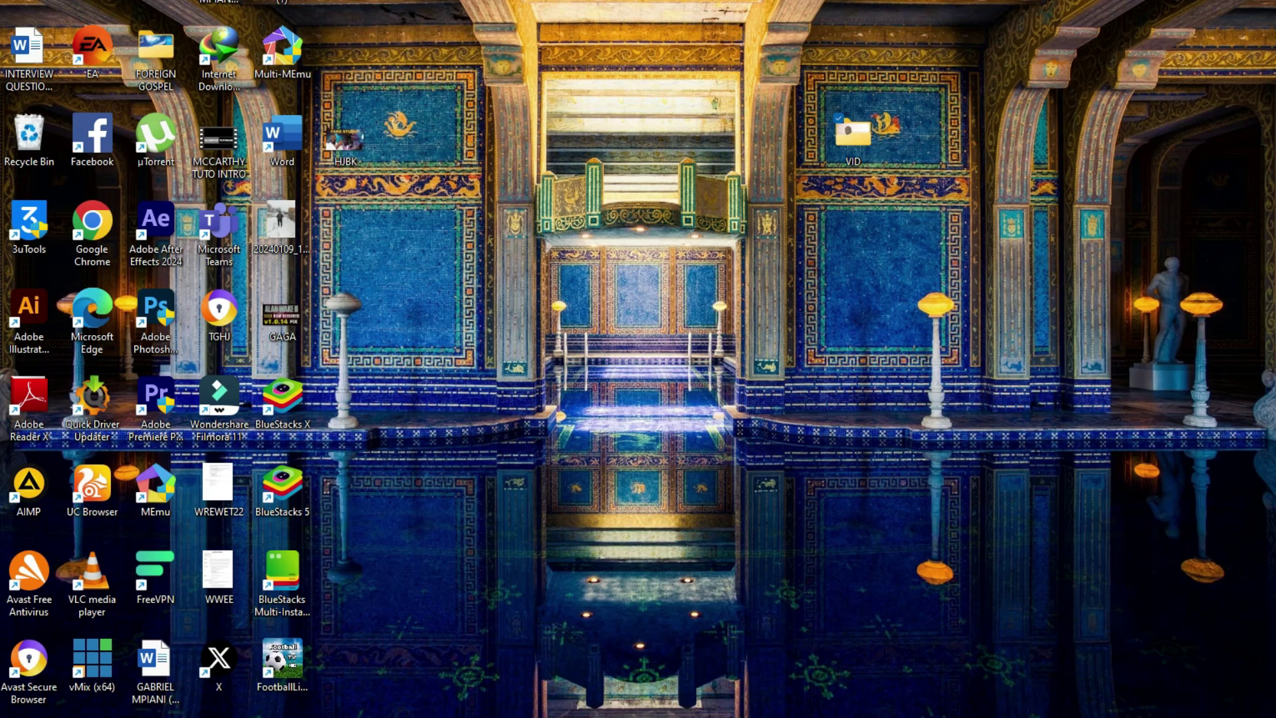
{"action": "mouse_move", "coordinate": [804, 715]}
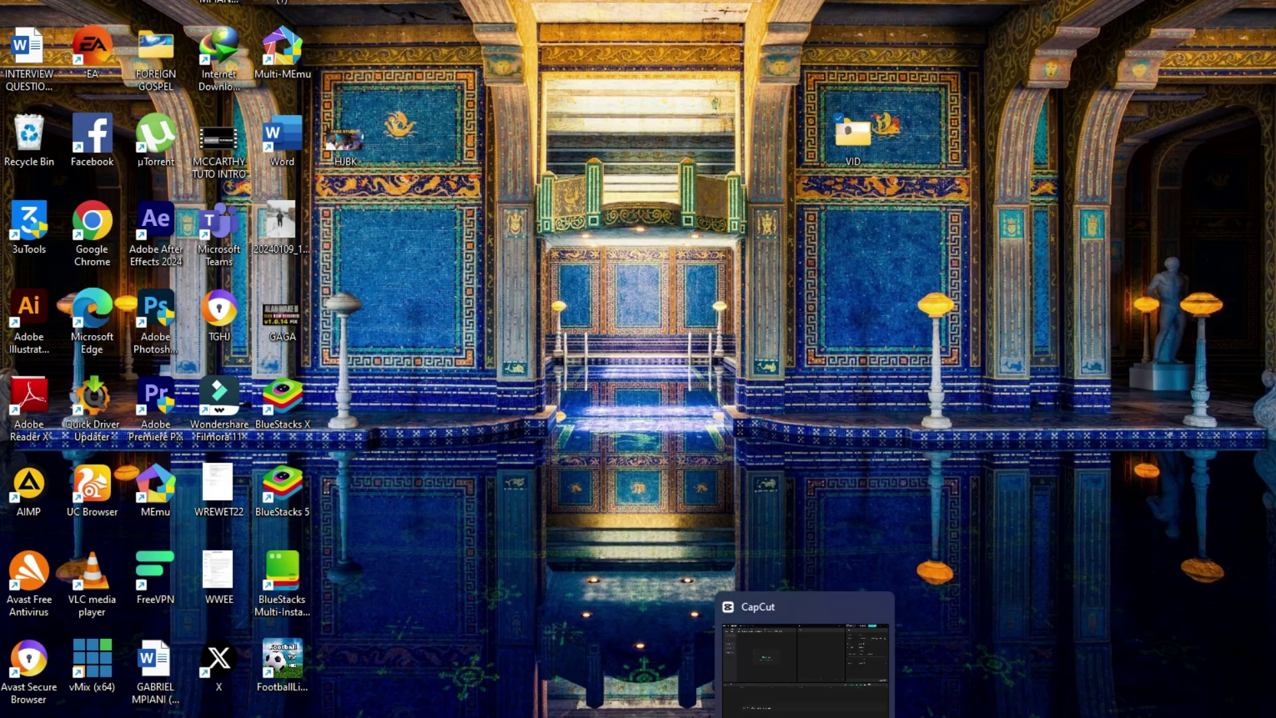
{"action": "left_click", "coordinate": [804, 715]}
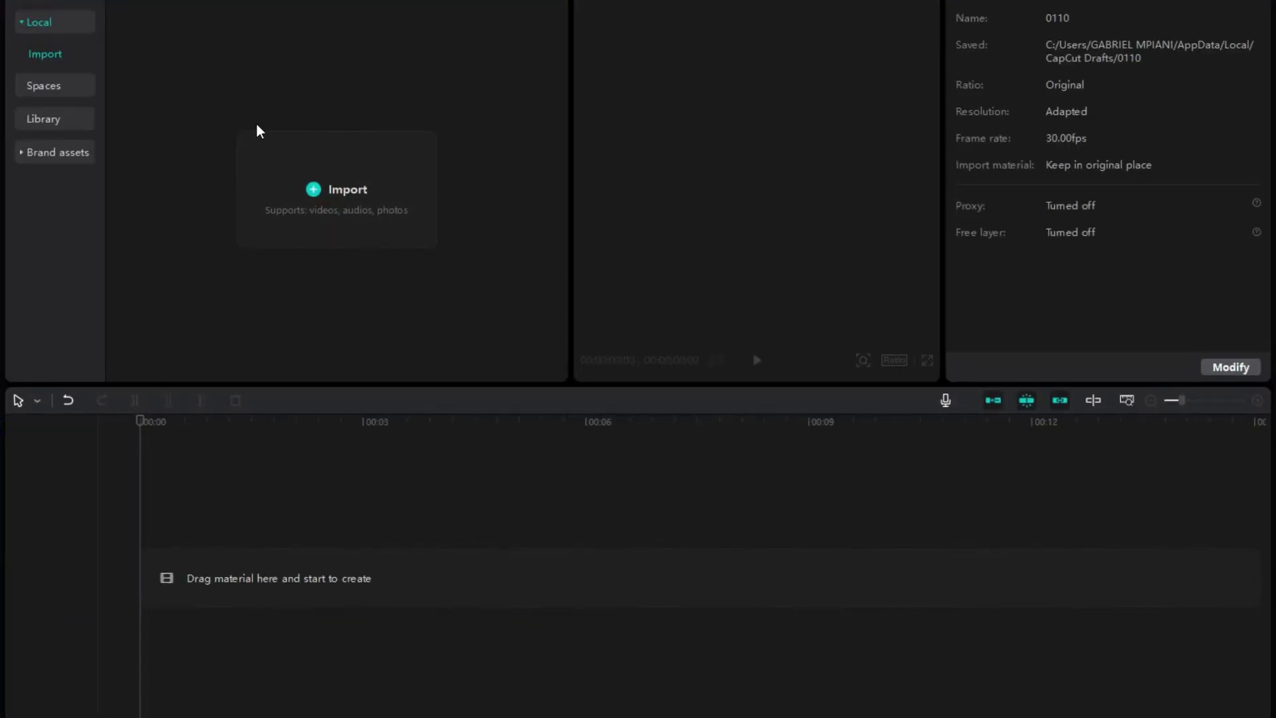
- Import the webcam clip VID_20240110_113817.mp4 into CapCut's media area
{"action": "left_click", "coordinate": [339, 191]}
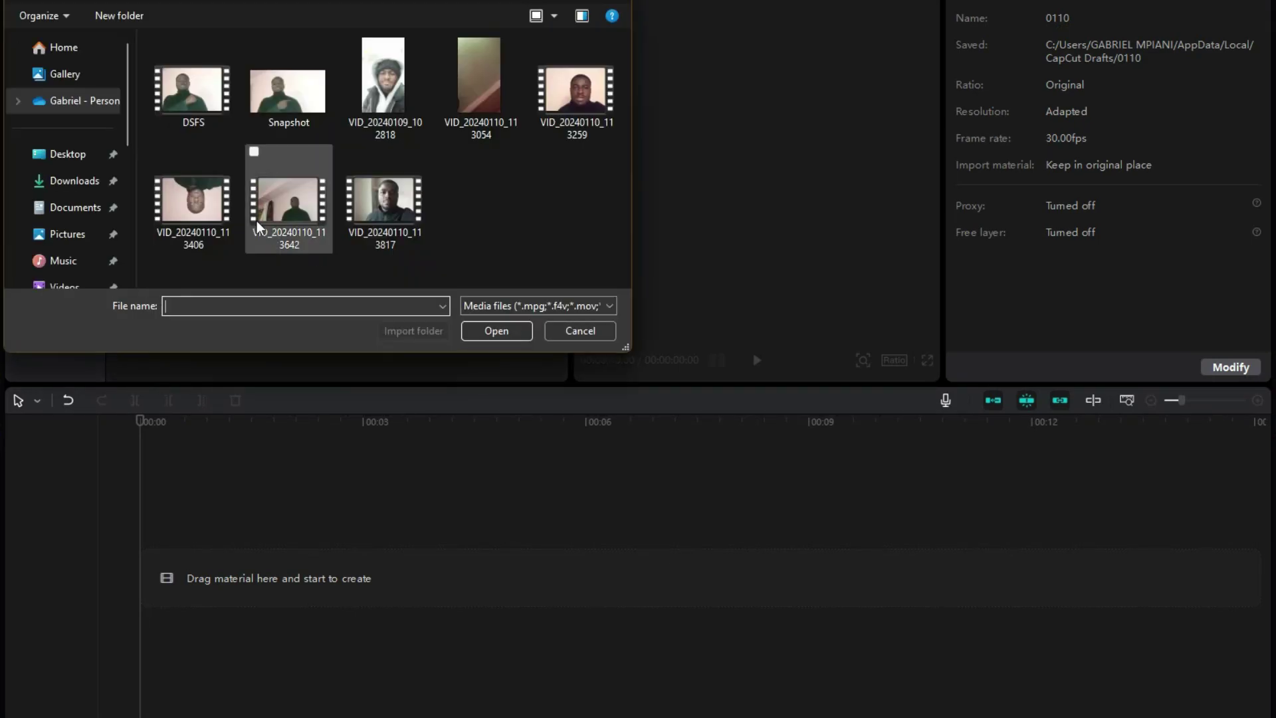
{"action": "left_click", "coordinate": [374, 209]}
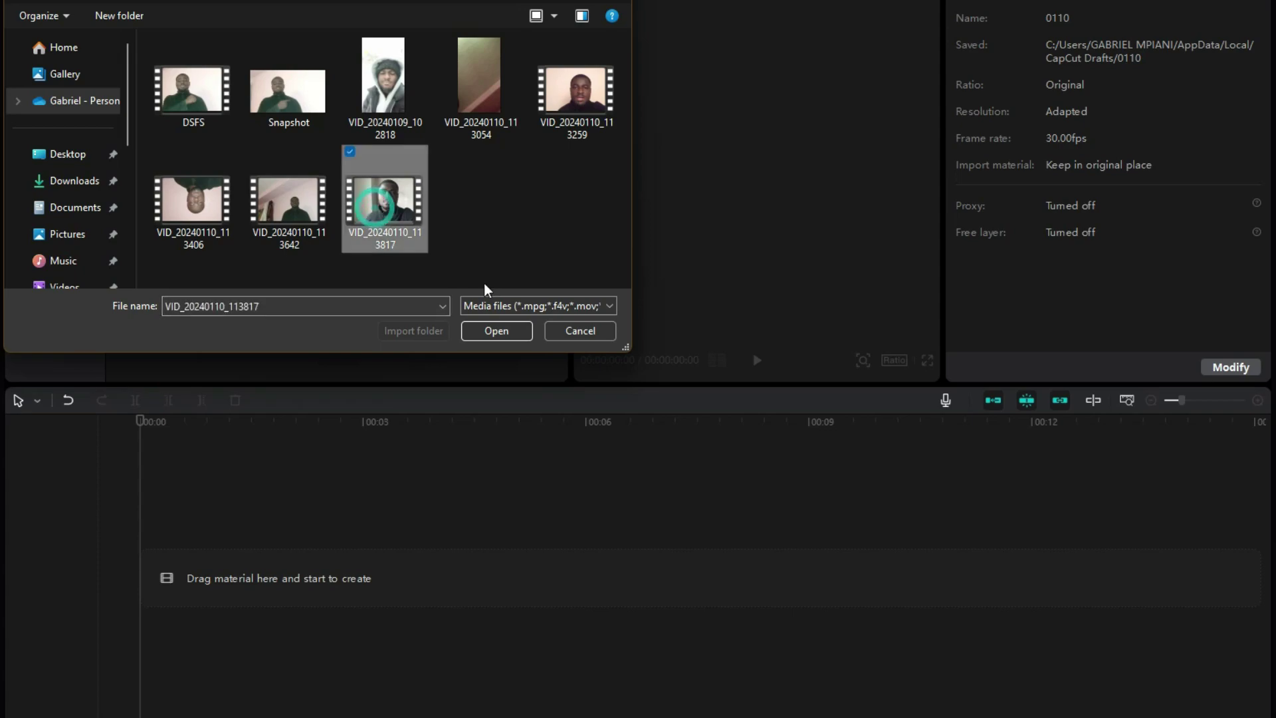
{"action": "left_click", "coordinate": [497, 329]}
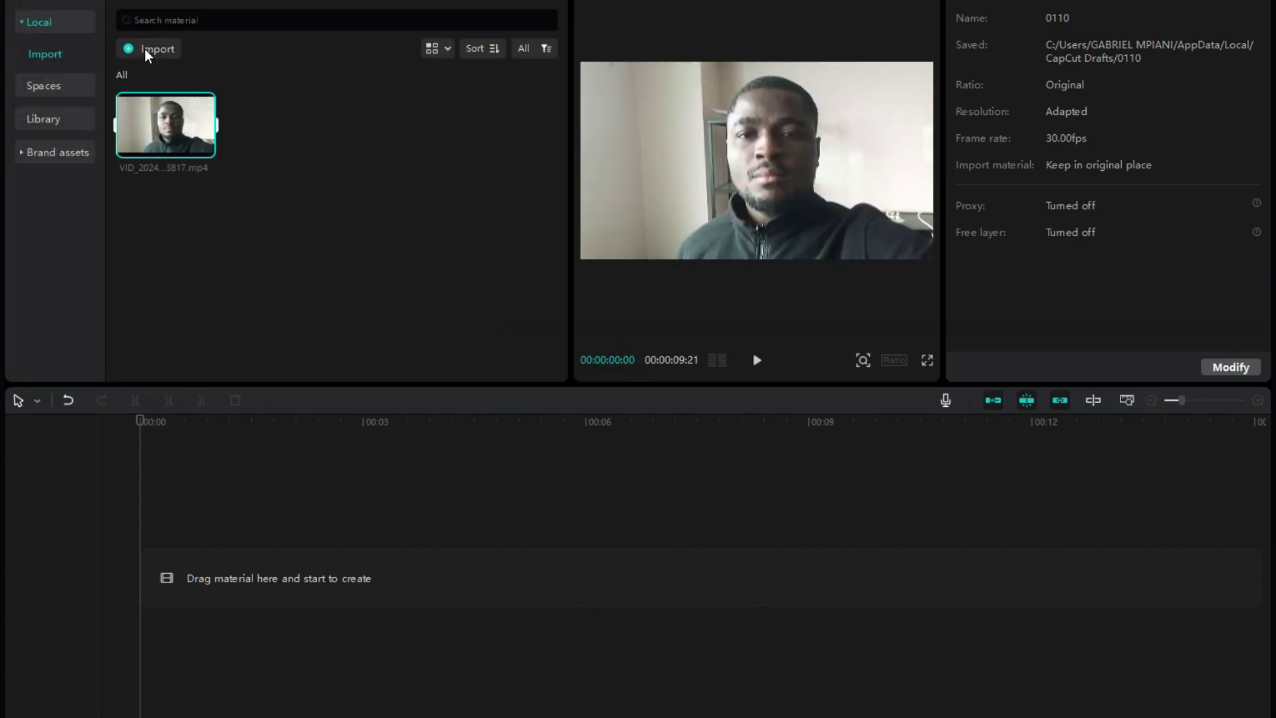
{"action": "left_click", "coordinate": [146, 52]}
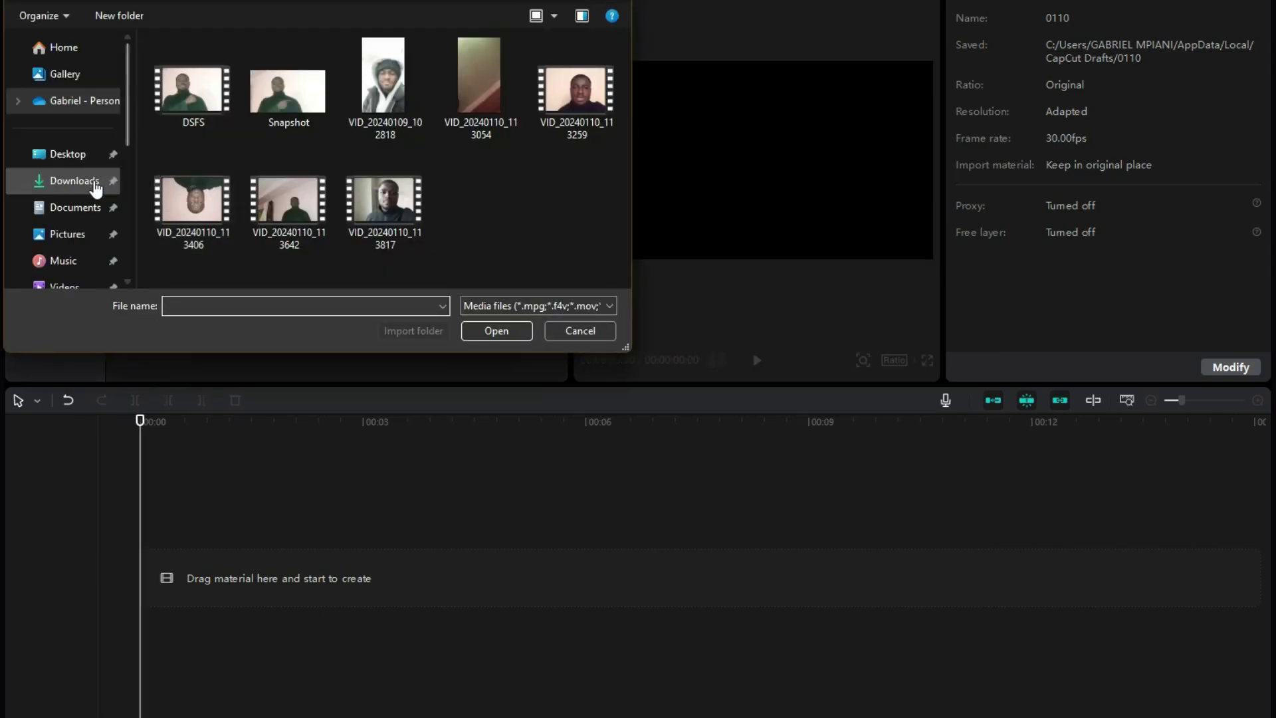
- Import the studio background image nobody-p…edia.jpg from the Downloads folder
{"action": "left_click", "coordinate": [95, 188]}
{"action": "double_click", "coordinate": [214, 114]}
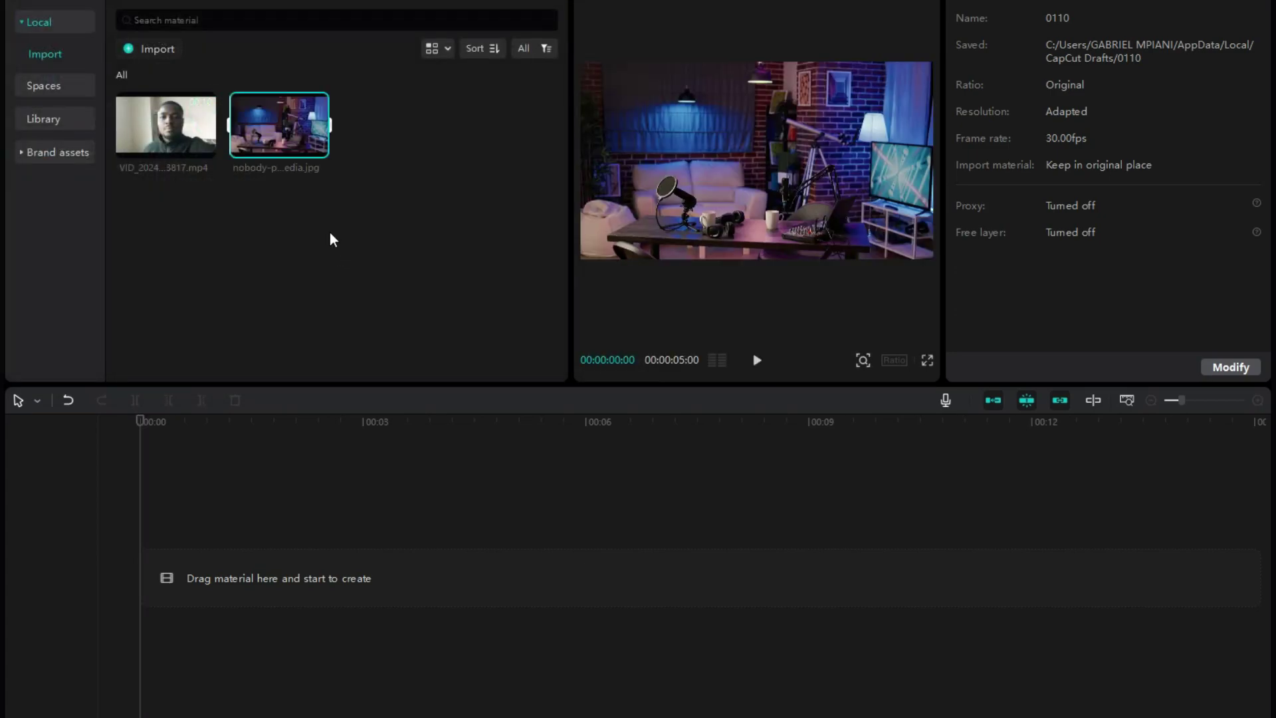
- Put the background image on the timeline with the webcam clip above, stretching the image to 9 seconds
{"action": "left_click_drag", "start_coordinate": [274, 126], "coordinate": [141, 574]}
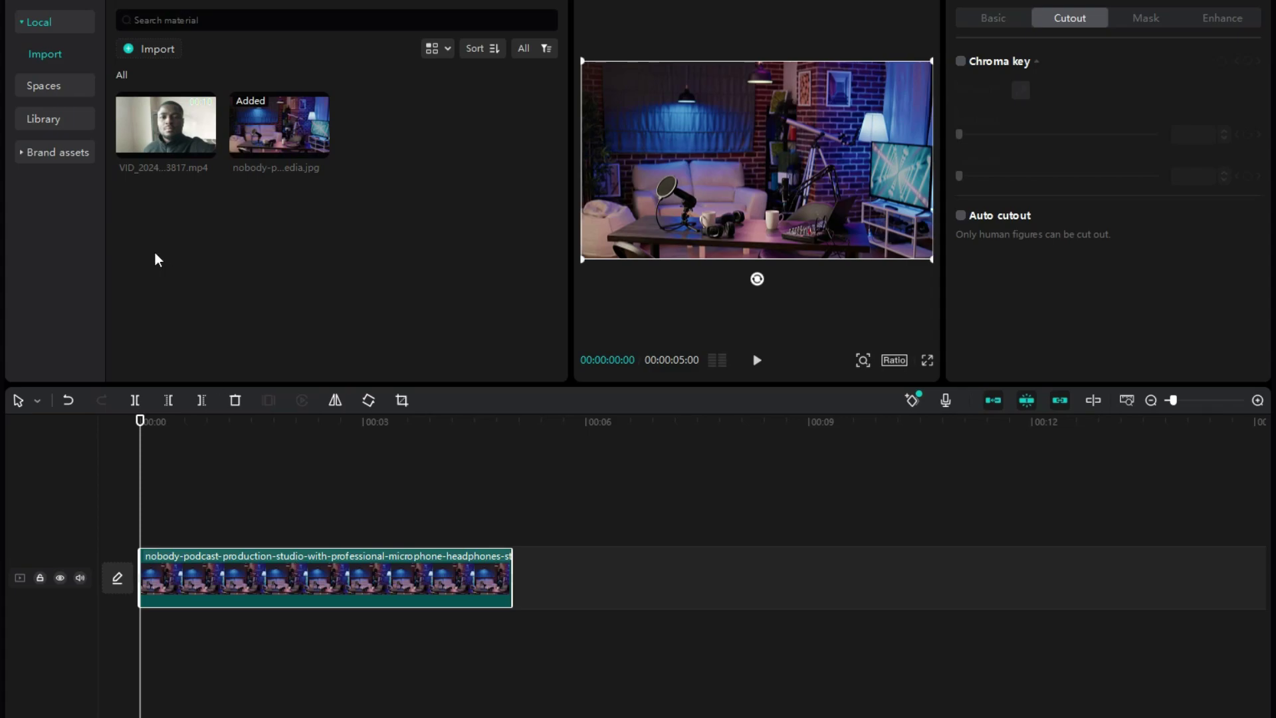
{"action": "left_click_drag", "start_coordinate": [166, 126], "coordinate": [140, 517]}
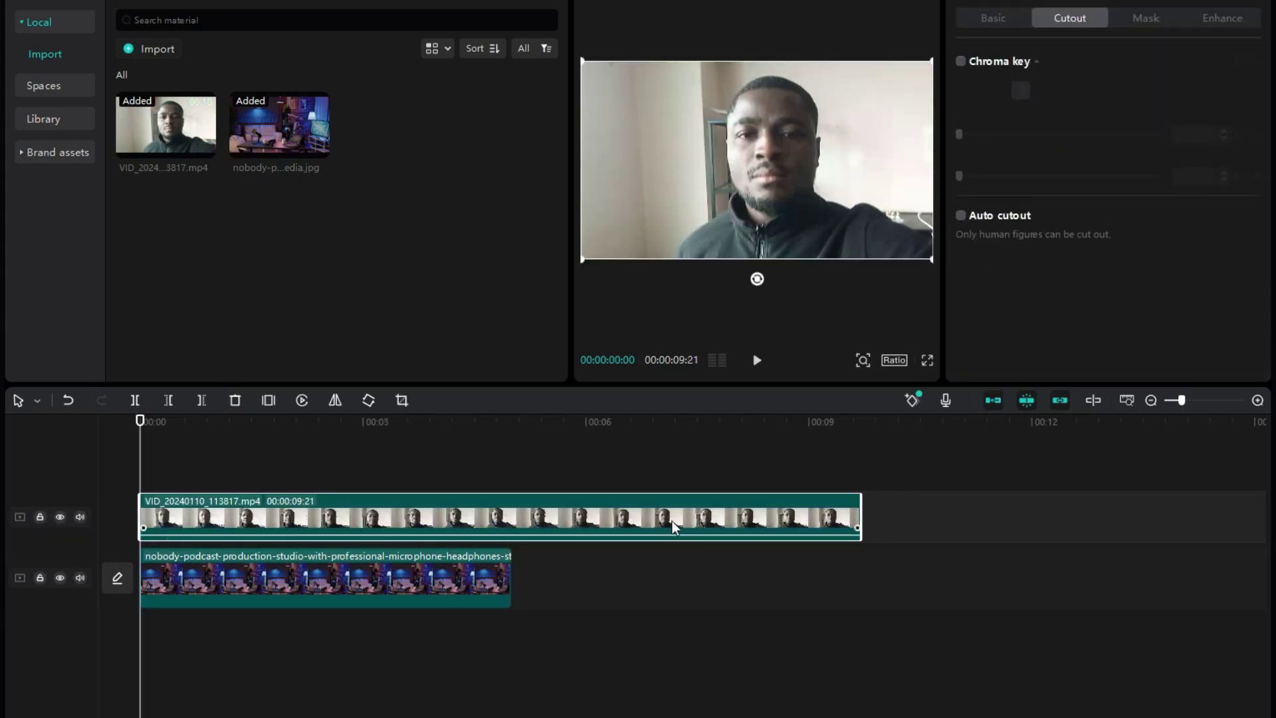
{"action": "left_click_drag", "start_coordinate": [509, 578], "coordinate": [860, 578]}
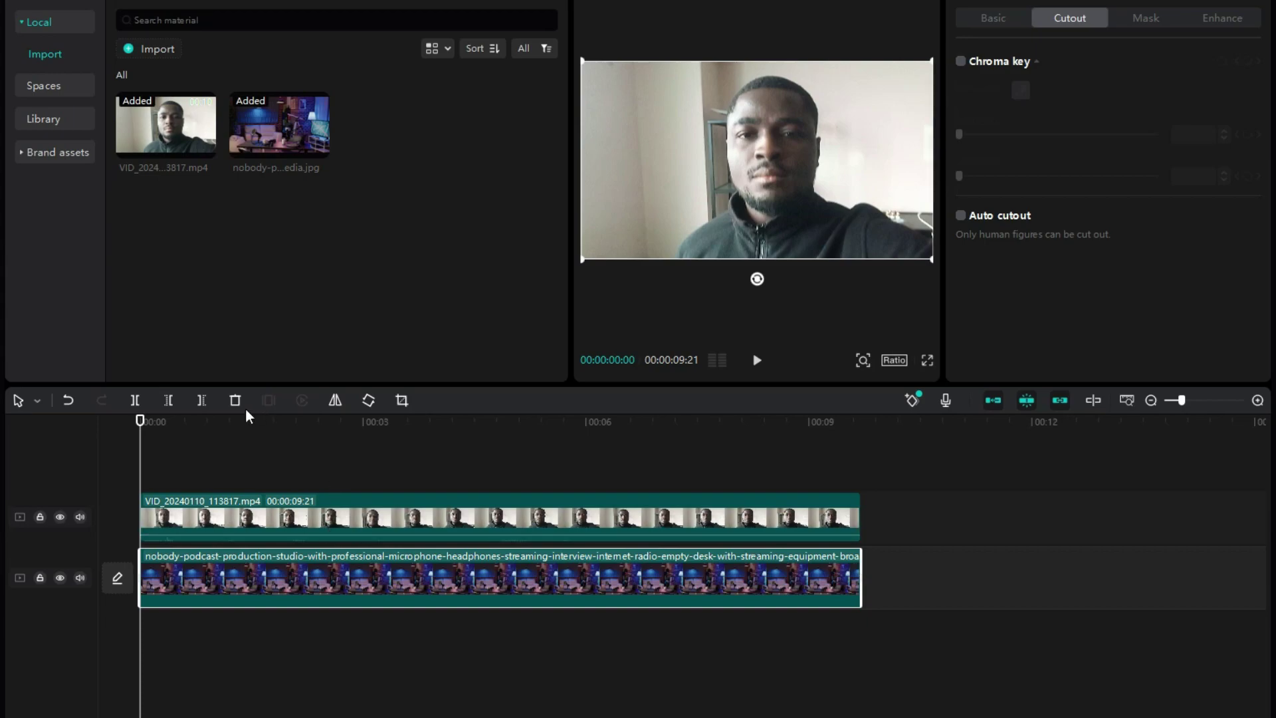
- Turn on Auto cutout for the selected webcam clip
{"action": "left_click", "coordinate": [523, 506]}
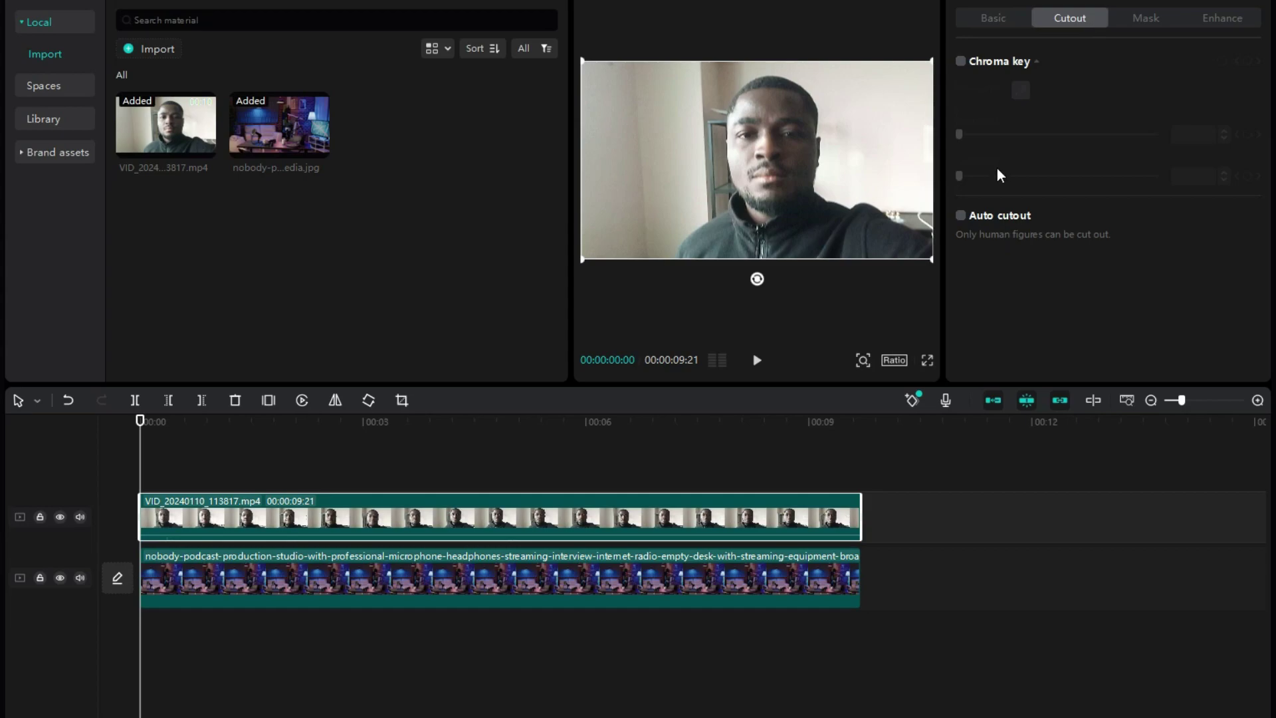
{"action": "left_click", "coordinate": [963, 218]}
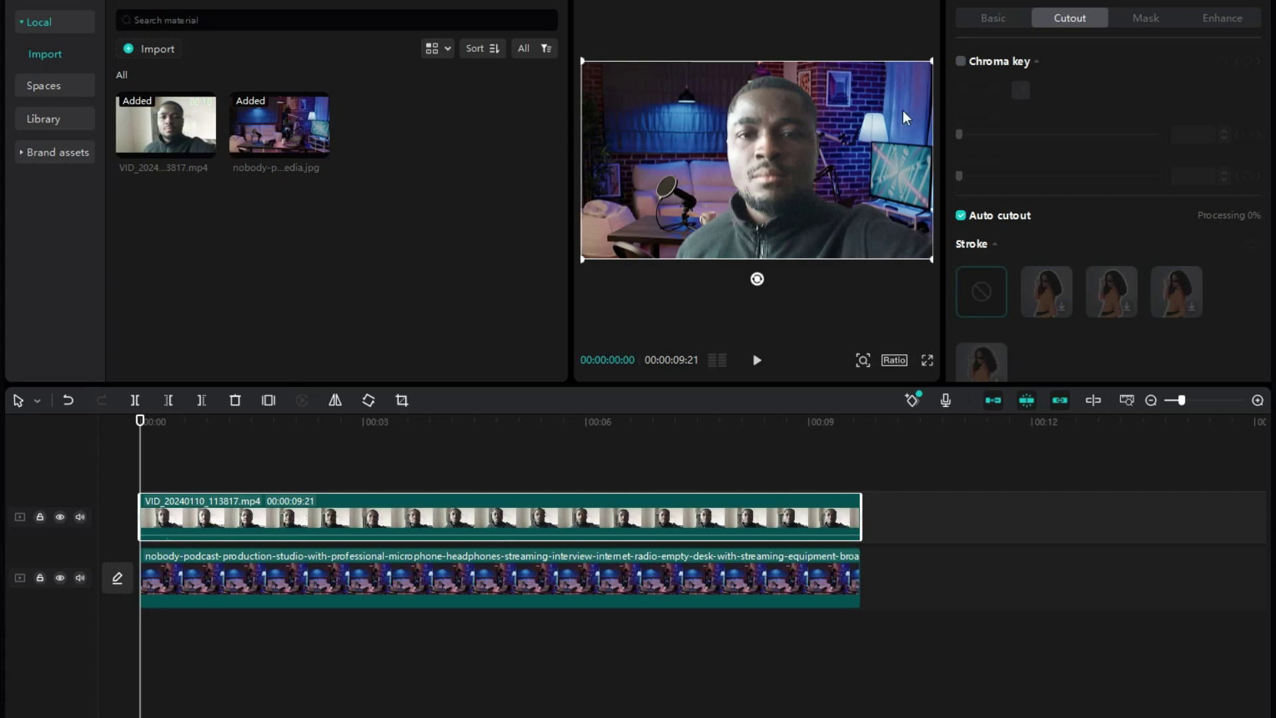
- Shrink the cut-out figure slightly and place it lower and right of centre
{"action": "left_click_drag", "start_coordinate": [783, 125], "coordinate": [765, 135]}
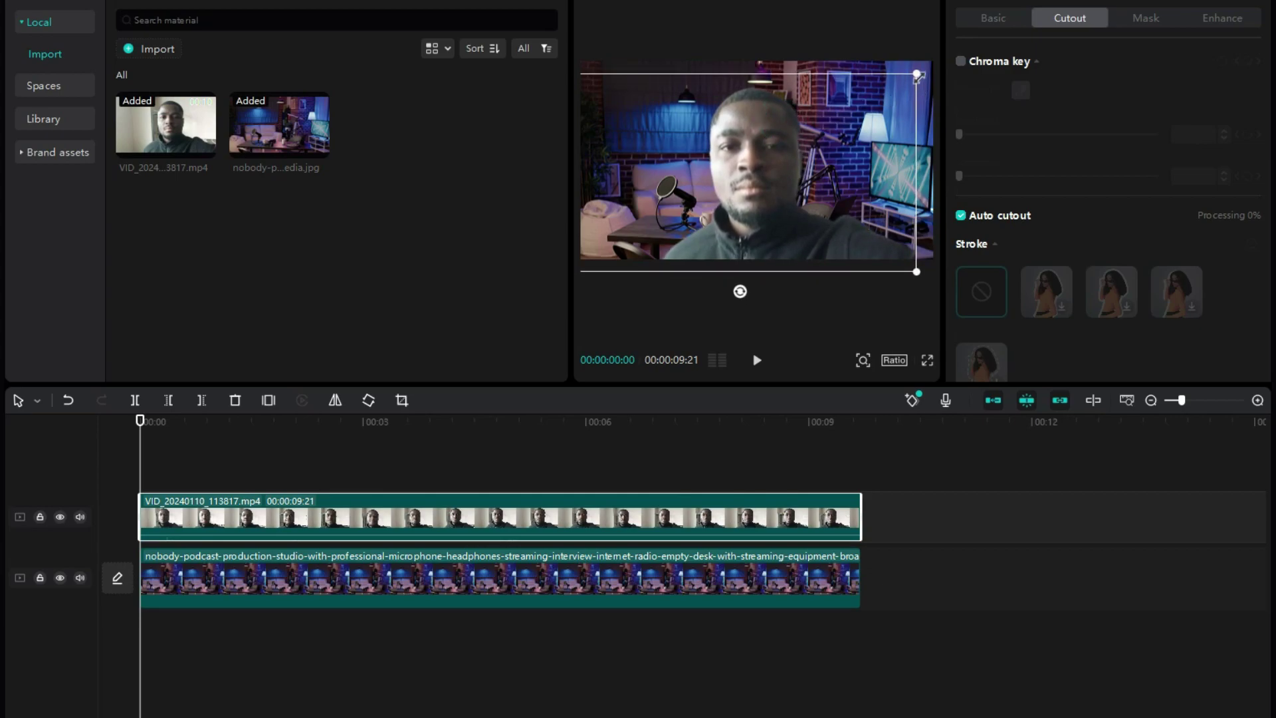
{"action": "left_click_drag", "start_coordinate": [916, 72], "coordinate": [882, 86]}
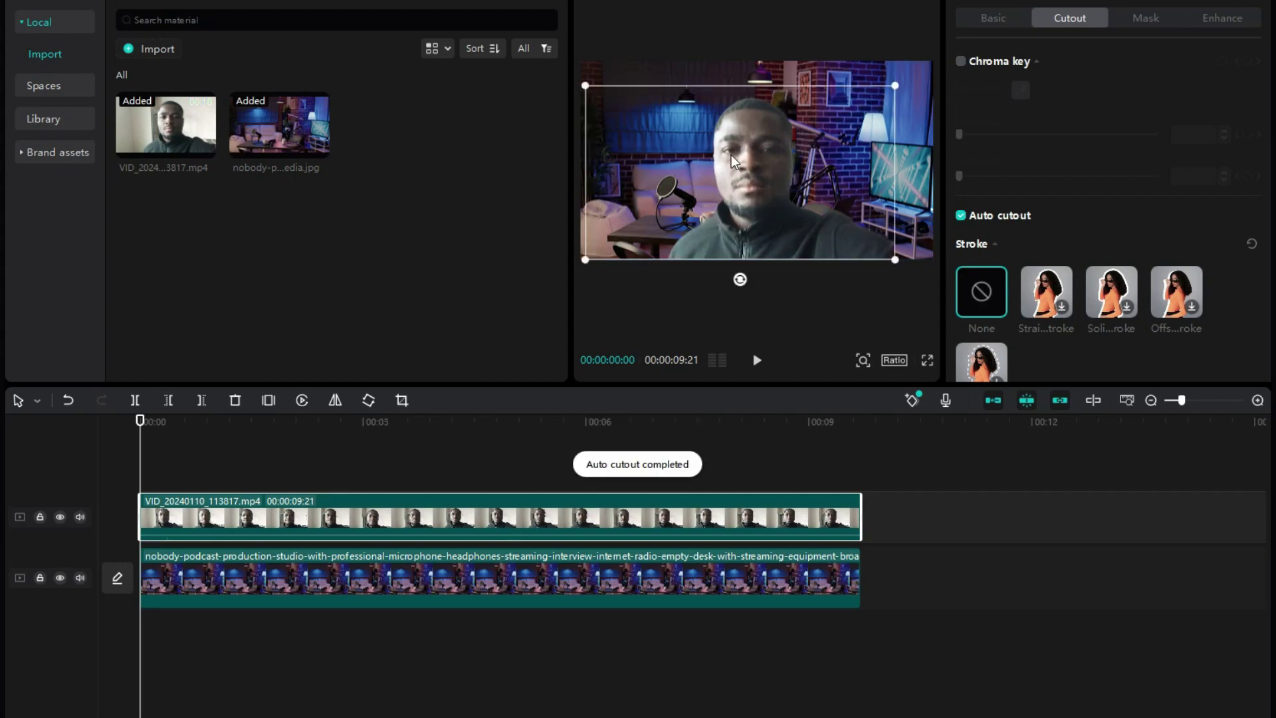
{"action": "left_click_drag", "start_coordinate": [732, 154], "coordinate": [735, 161]}
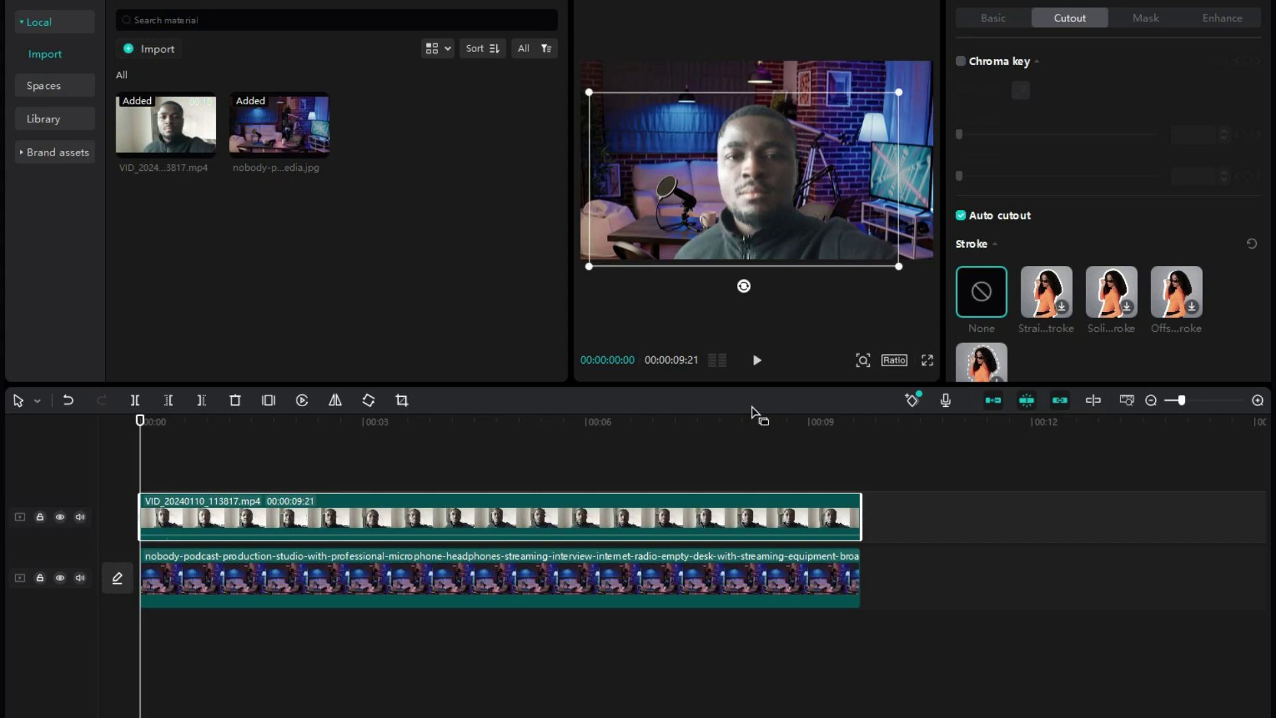
{"action": "left_click", "coordinate": [859, 412]}
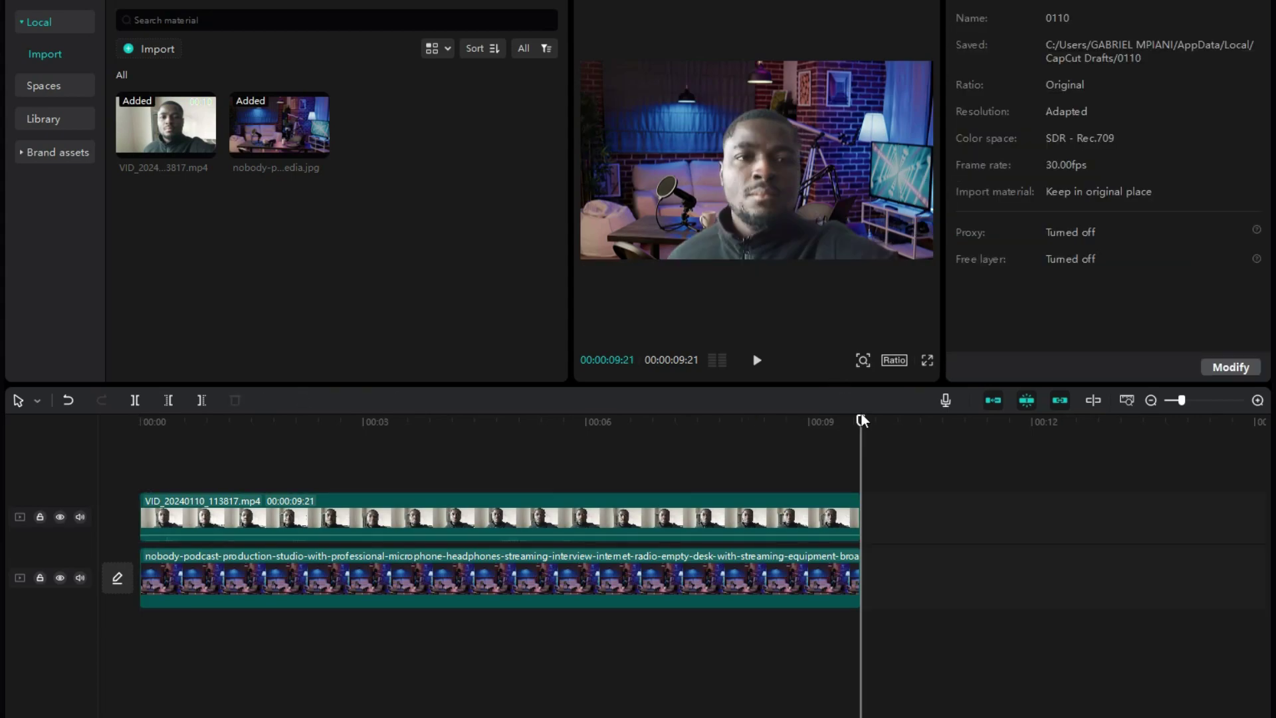
{"action": "left_click_drag", "start_coordinate": [326, 484], "coordinate": [9, 450]}
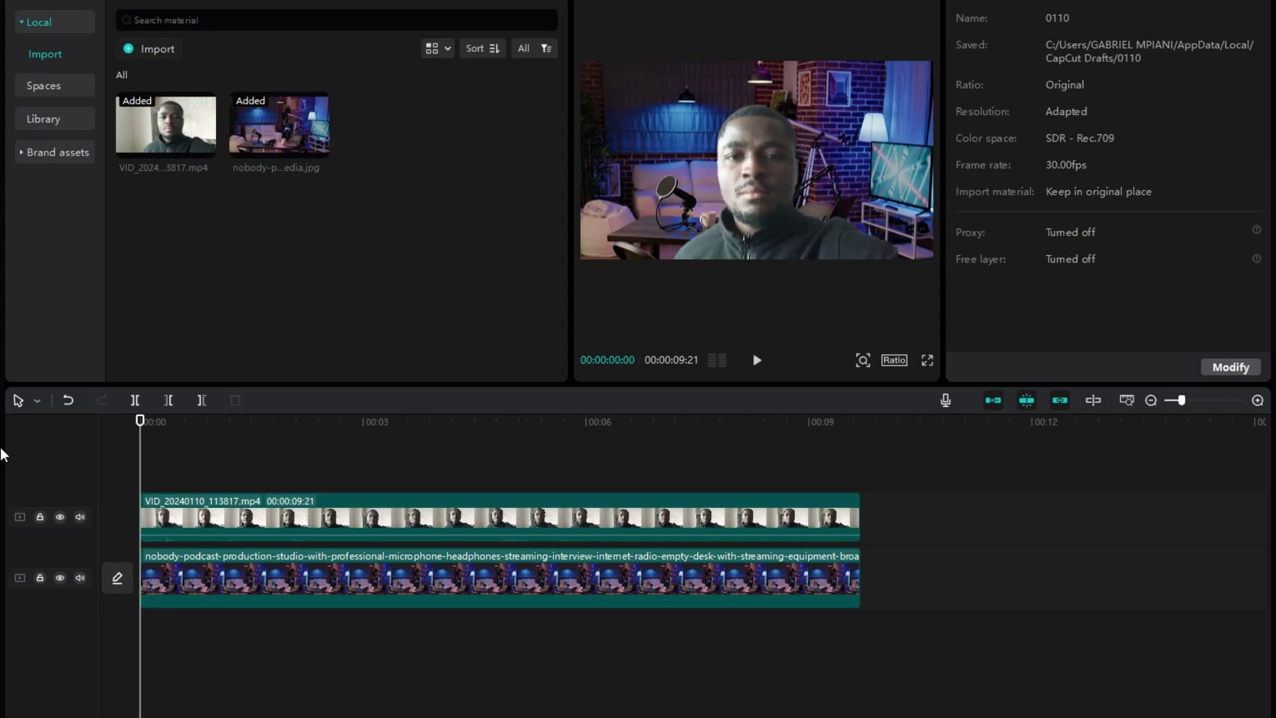
{"action": "key", "text": "space"}
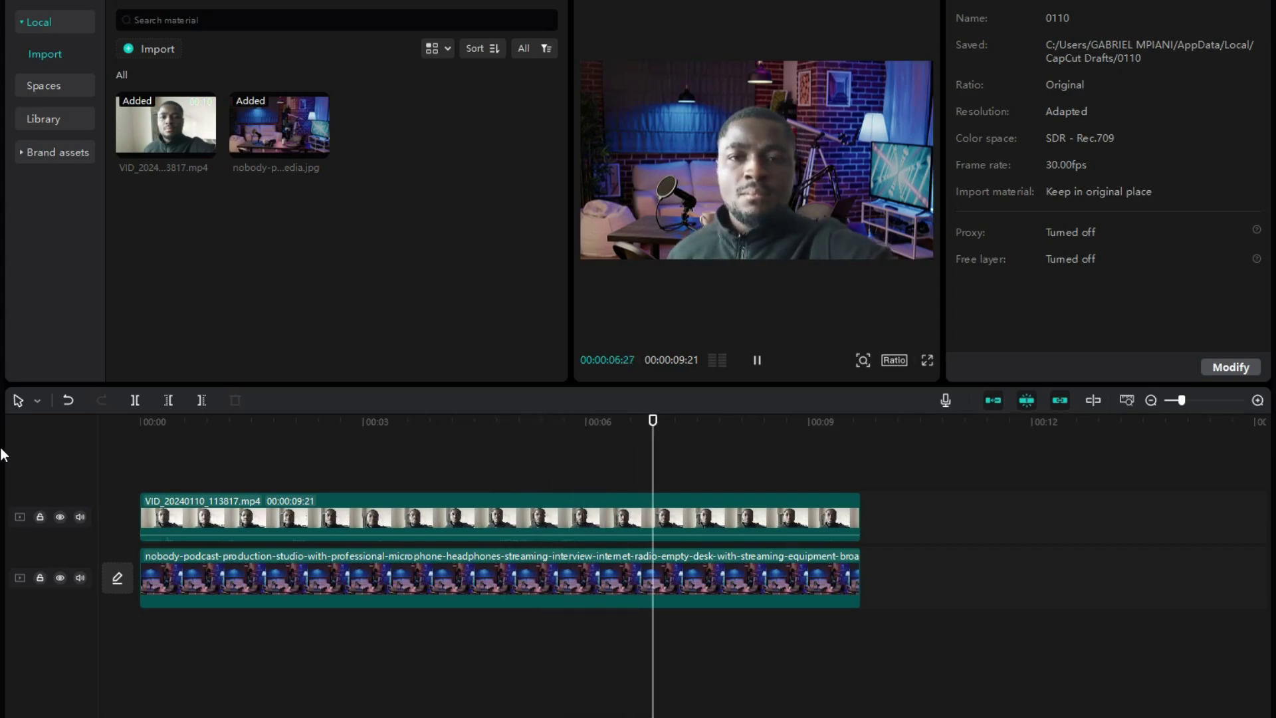
{"action": "key", "text": "space"}
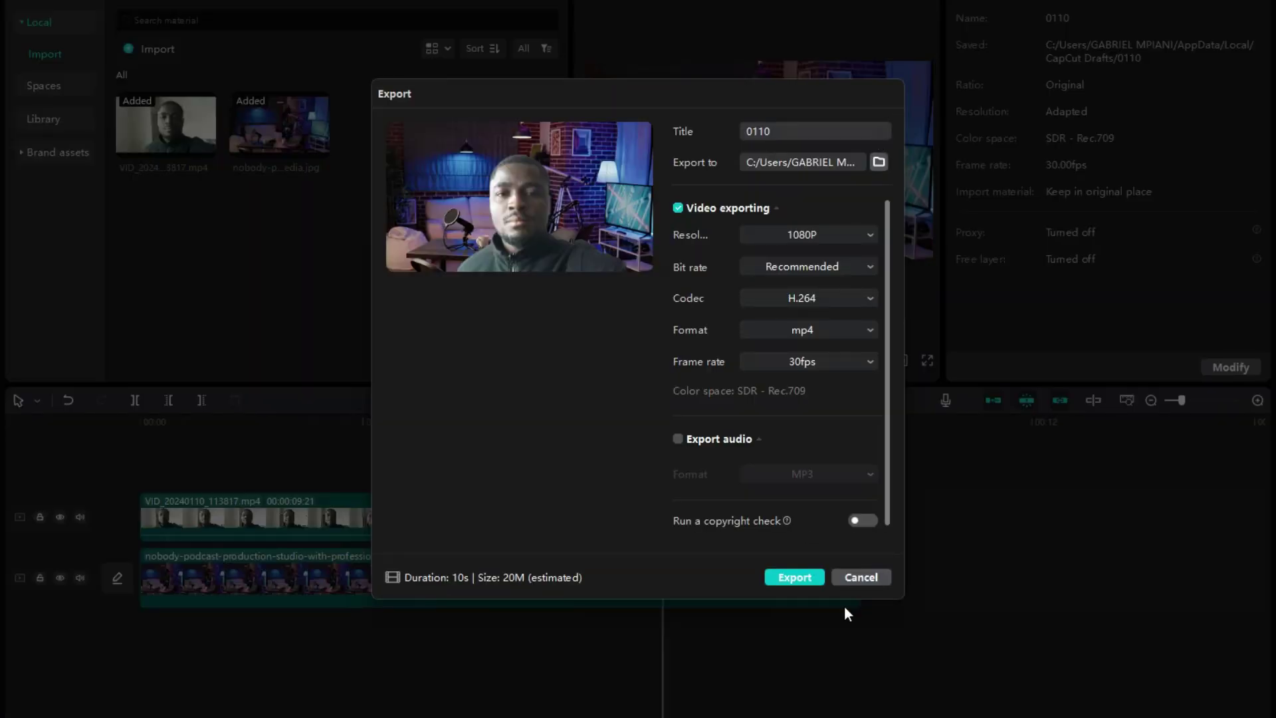
{"action": "left_click", "coordinate": [861, 577]}
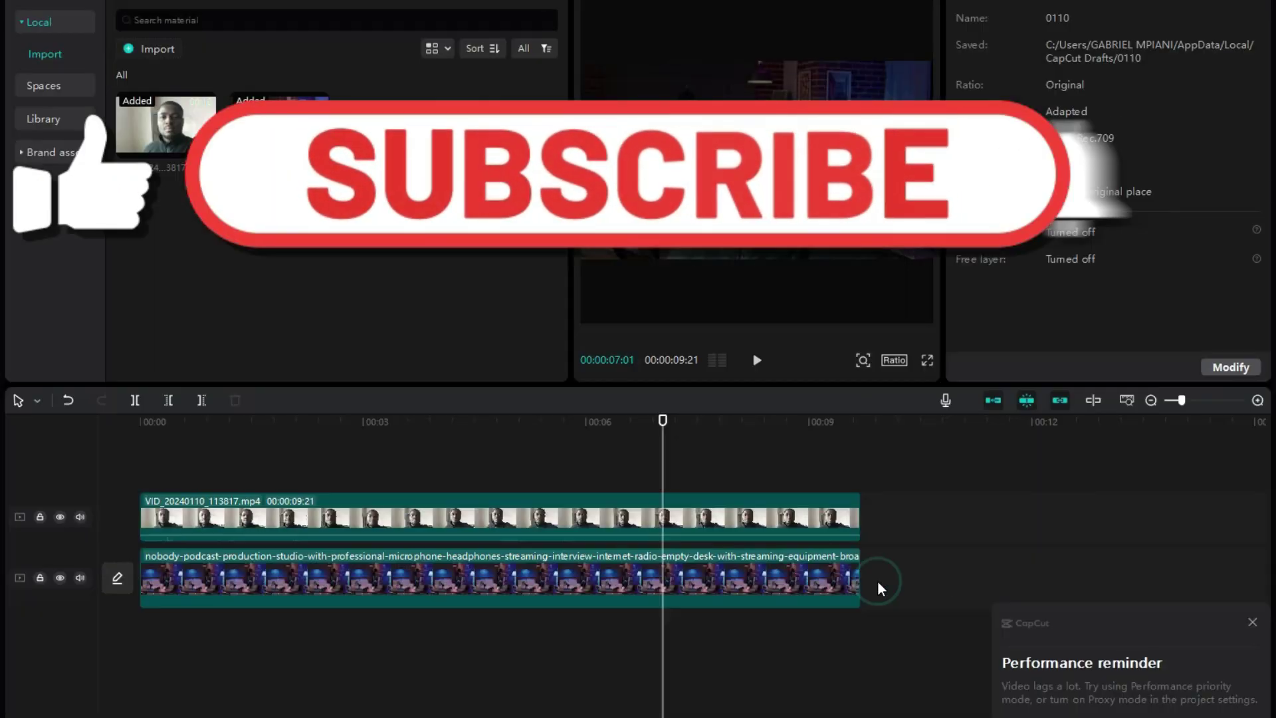